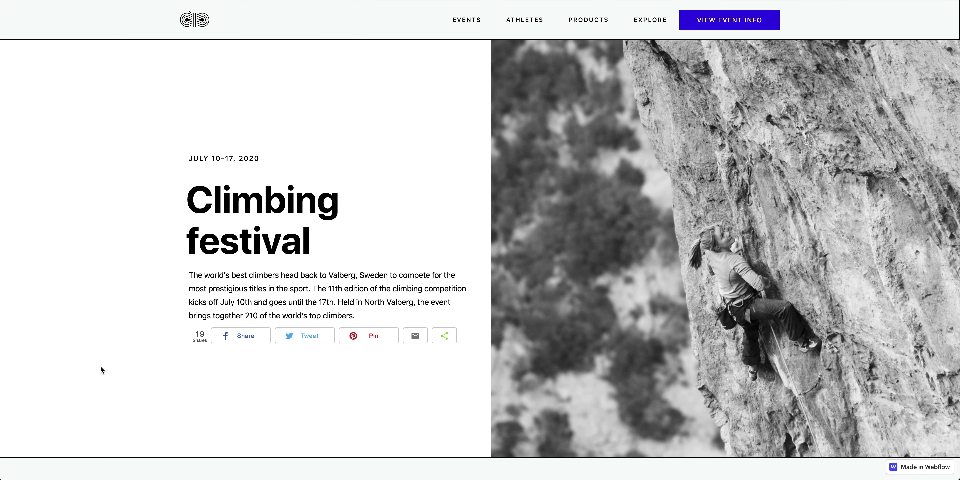
- Test sharing the climbing festival page on Twitter with the Tweet button under the hero text
click(327, 340)
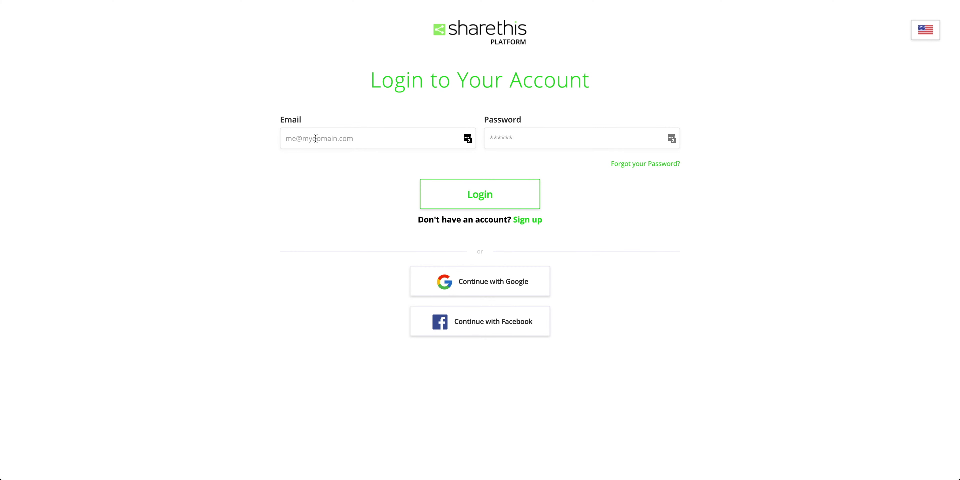
- Sign in, add the my-climbing-events.webflow.io property, and show its Inline Share Buttons sharethis.js code
click(315, 138)
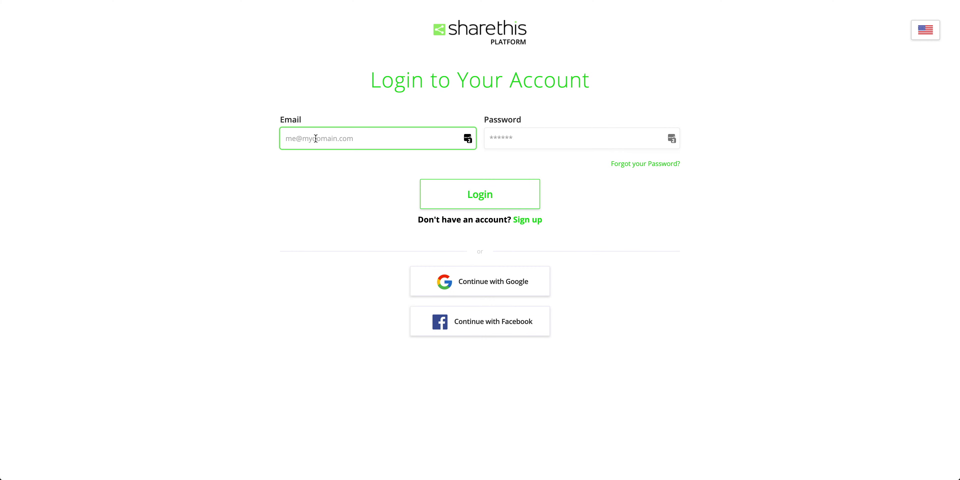
text(sta)
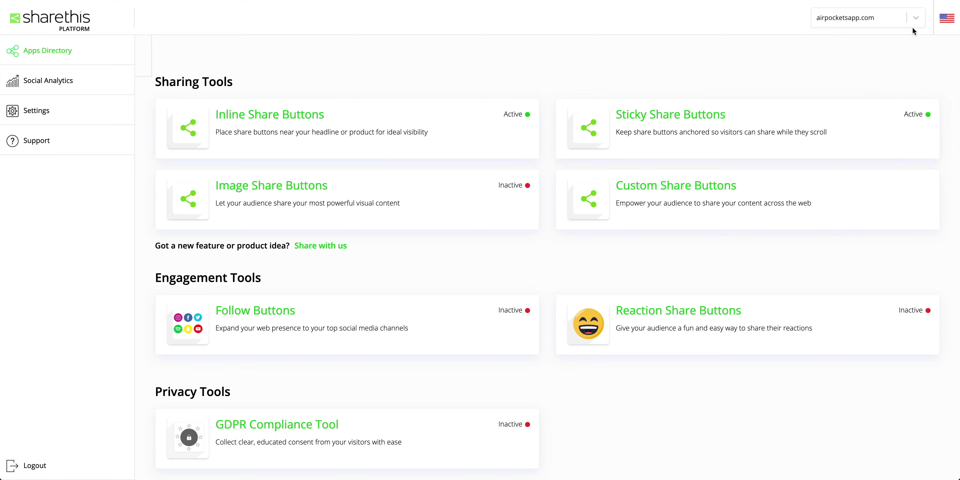
click(913, 25)
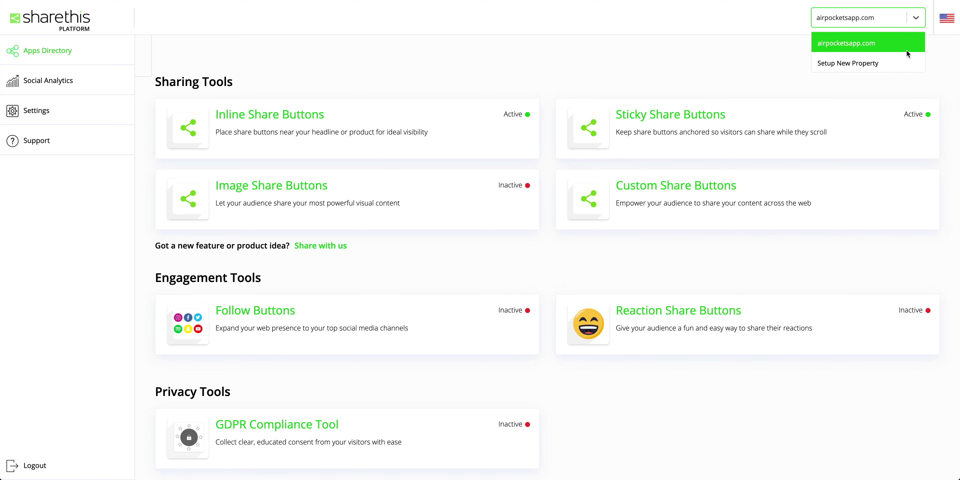
click(903, 58)
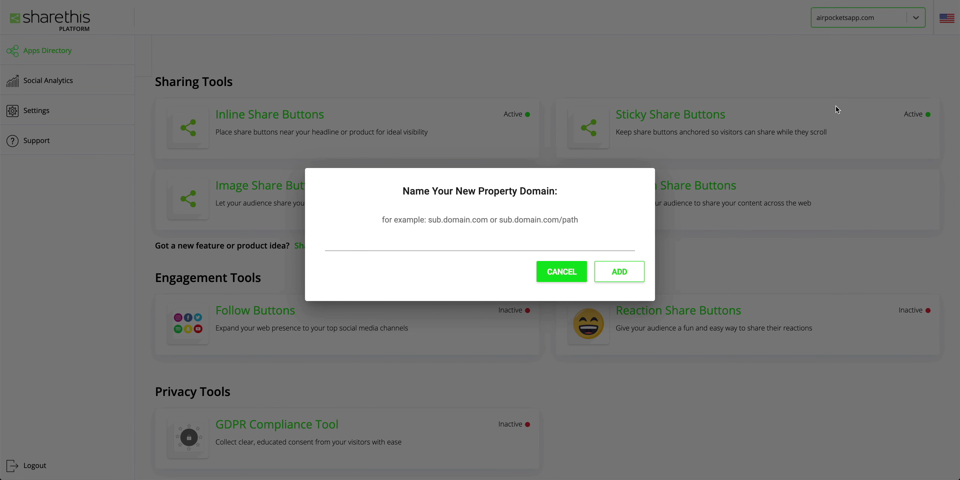
click(547, 242)
text(my-climbing-events.webflow.i)
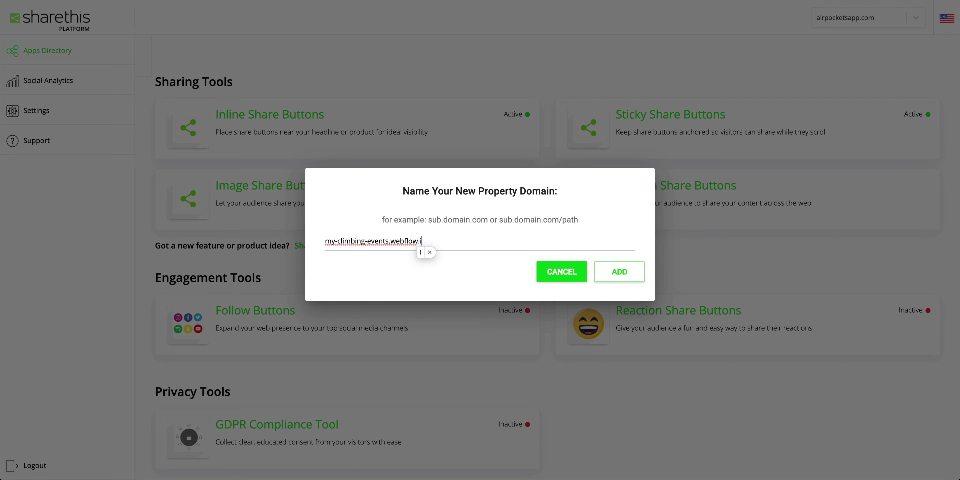
text(o)
click(614, 270)
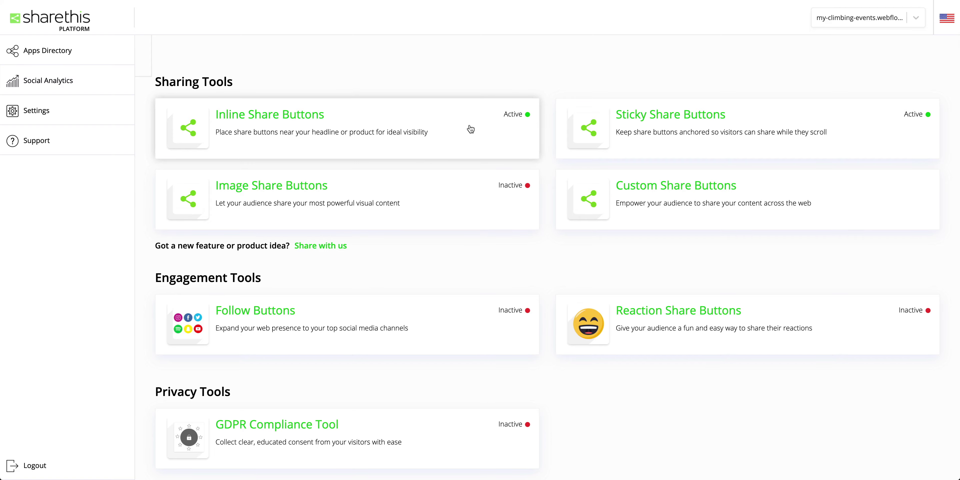
click(471, 129)
click(451, 105)
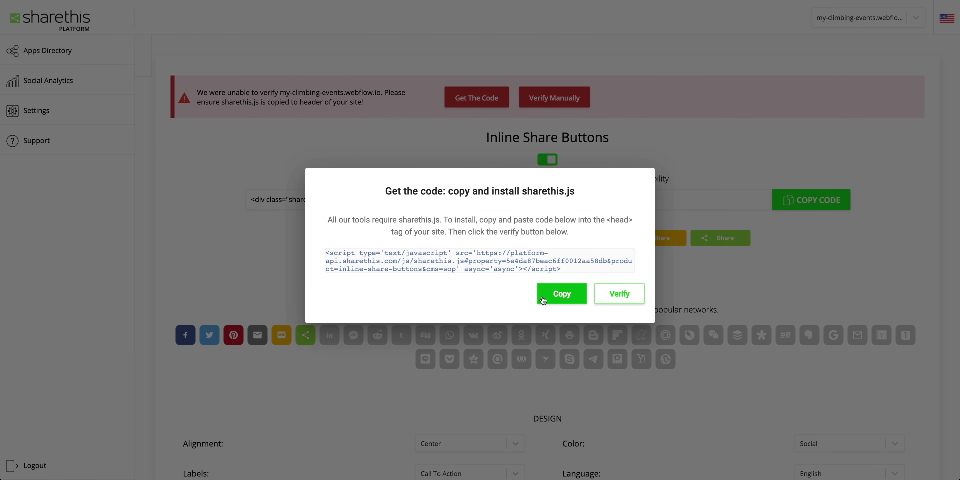
- Copy the sharethis.js snippet and paste it into the project's Custom Code Head Code
click(543, 299)
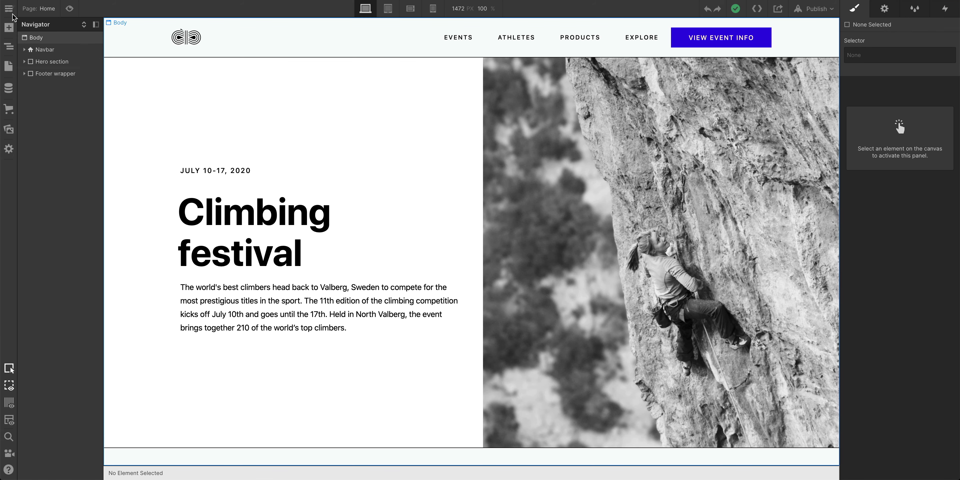
click(10, 10)
click(9, 36)
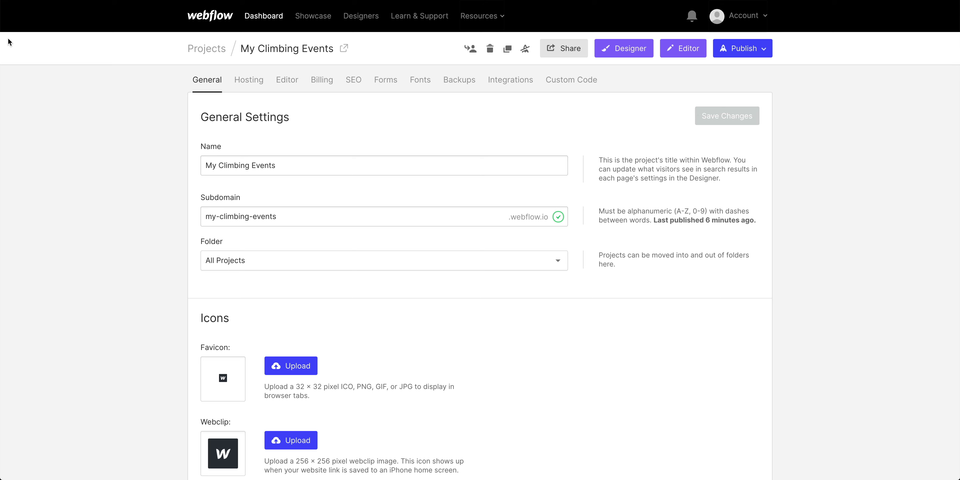
click(553, 84)
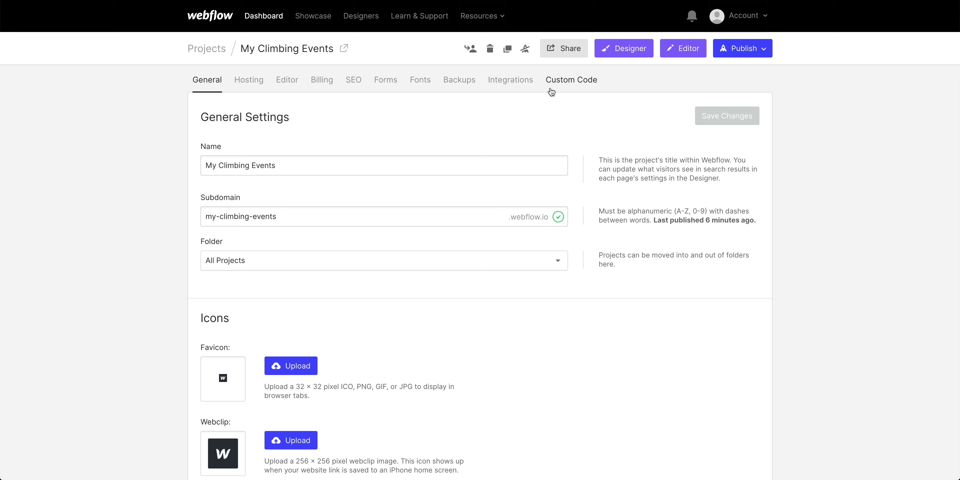
click(428, 262)
key(ctrl+v)
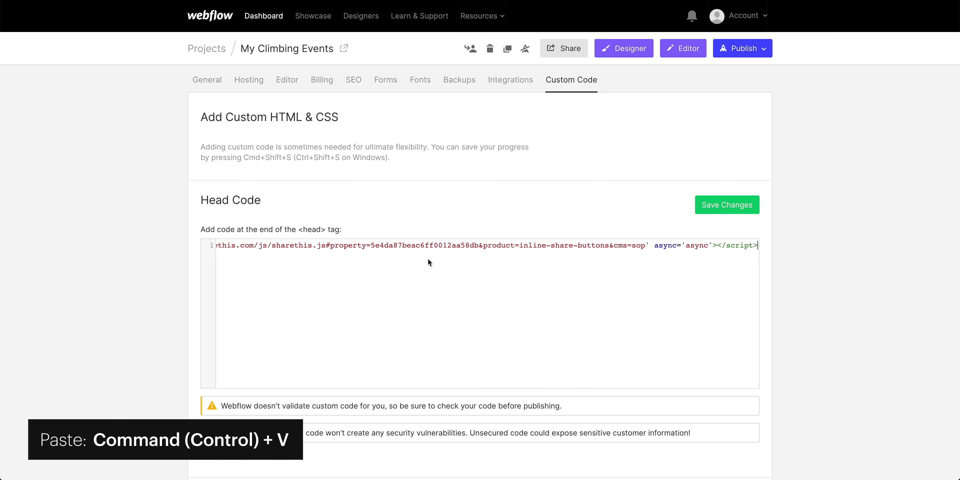
- Save the head code changes and publish the site to my-climbing-events.webflow.io
click(699, 213)
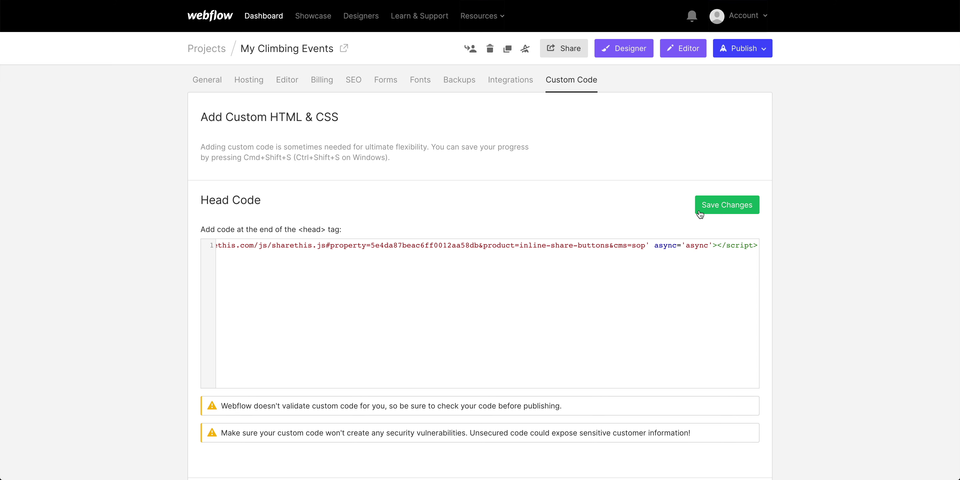
click(764, 56)
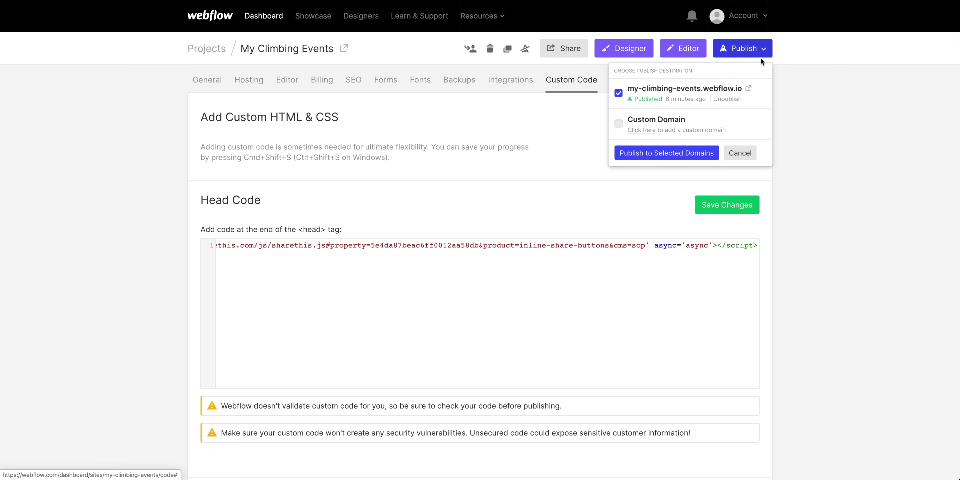
click(713, 152)
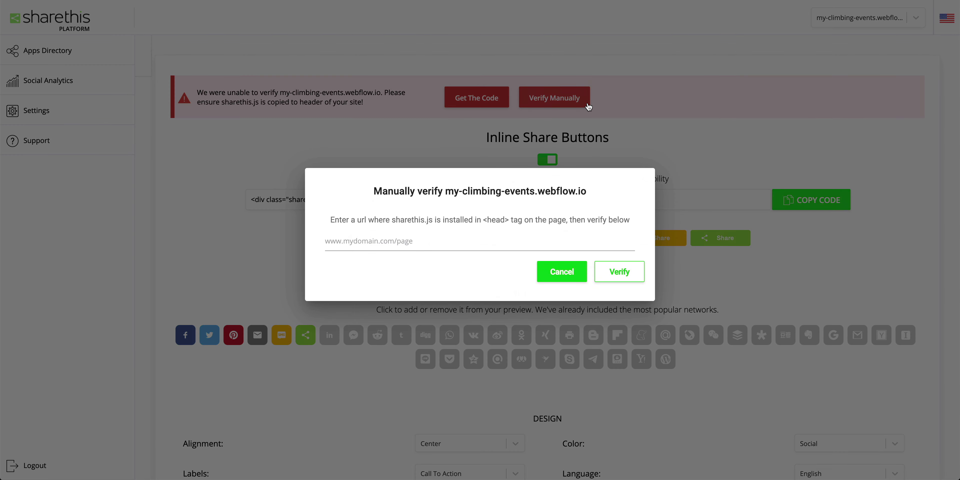
- Verify sharethis.js on my-climbing-events.webflow.io by its URL, then Update the Inline Share Buttons settings
click(471, 234)
text(my-climbing-events.we)
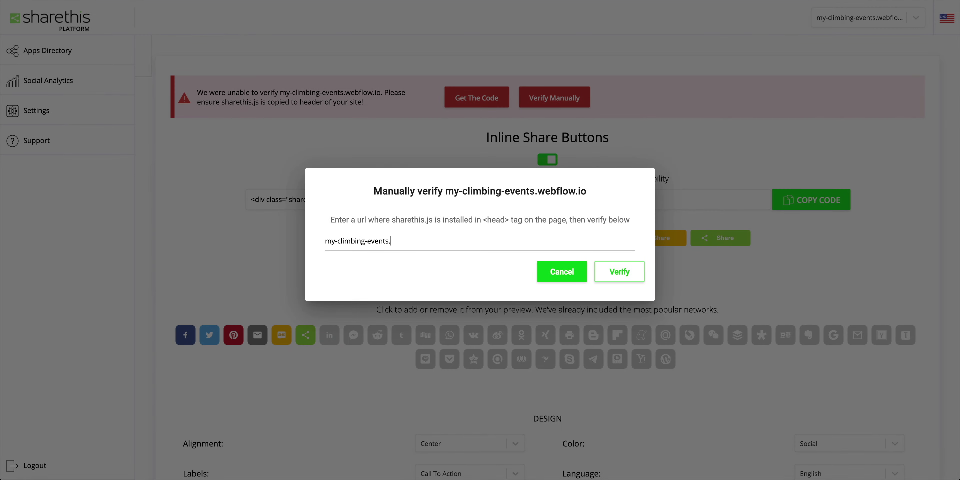
text(bflow.io)
click(634, 280)
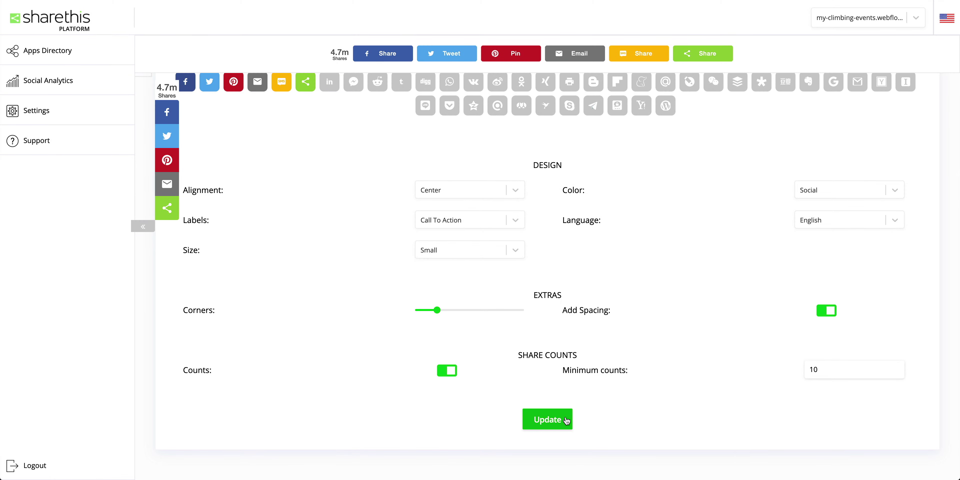
click(565, 419)
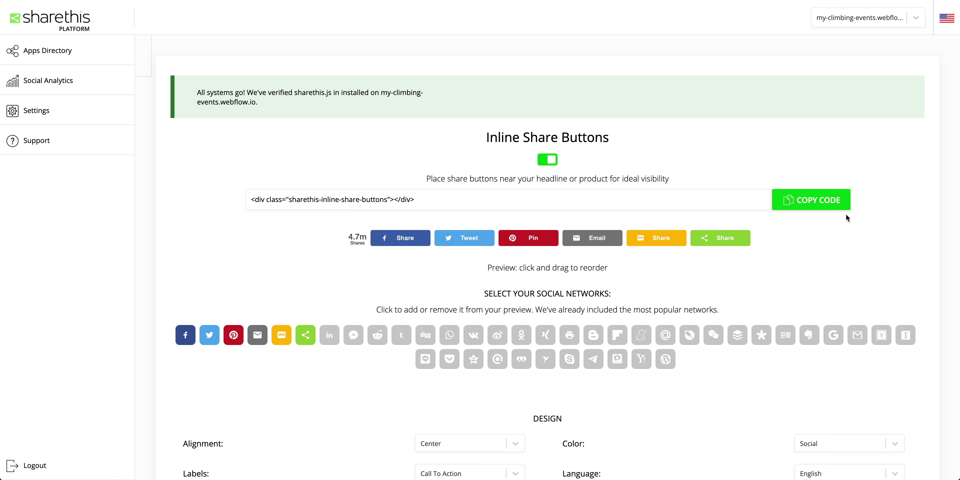
- Copy the Inline Share Buttons div snippet, then move down toward the Design settings
click(844, 207)
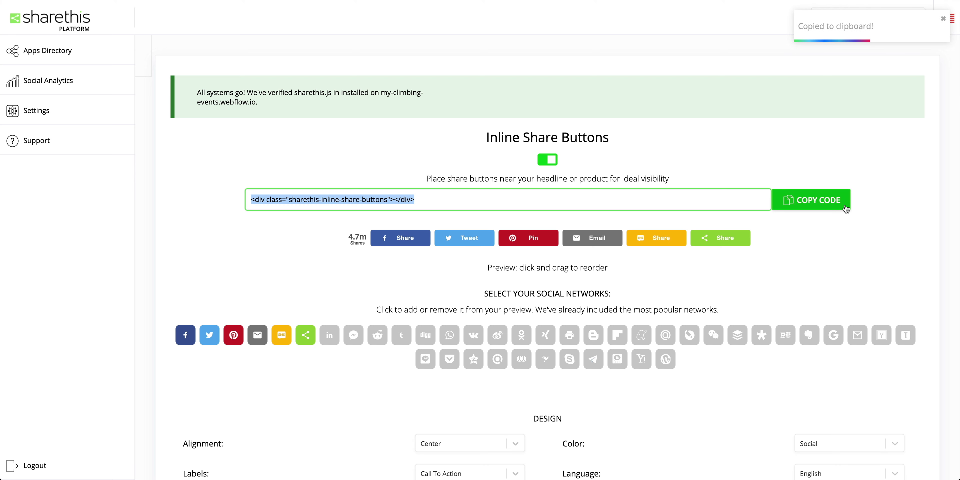
scroll(845, 208, down, 5)
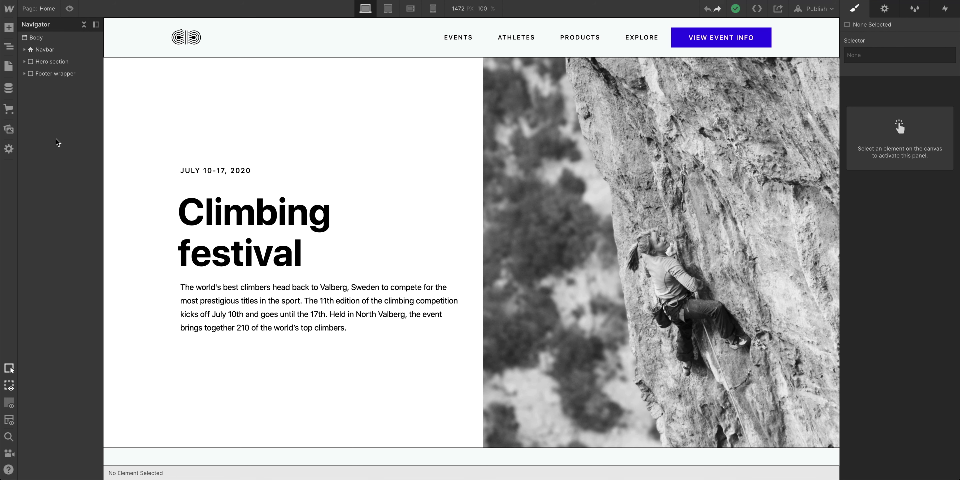
- Place an Embed element under the hero paragraph and paste the ShareThis inline buttons div code into it
click(12, 32)
scroll(88, 144, down, 10)
scroll(87, 145, down, 1)
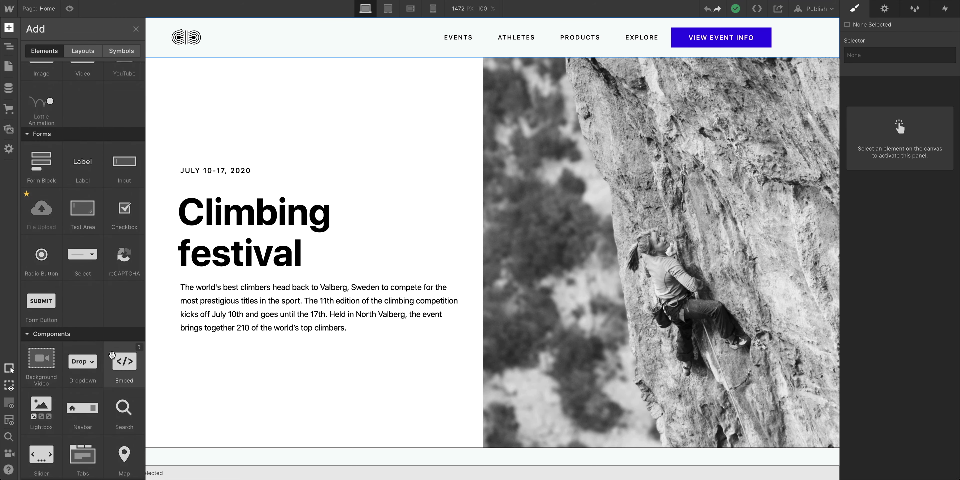
drag(111, 357, 225, 351)
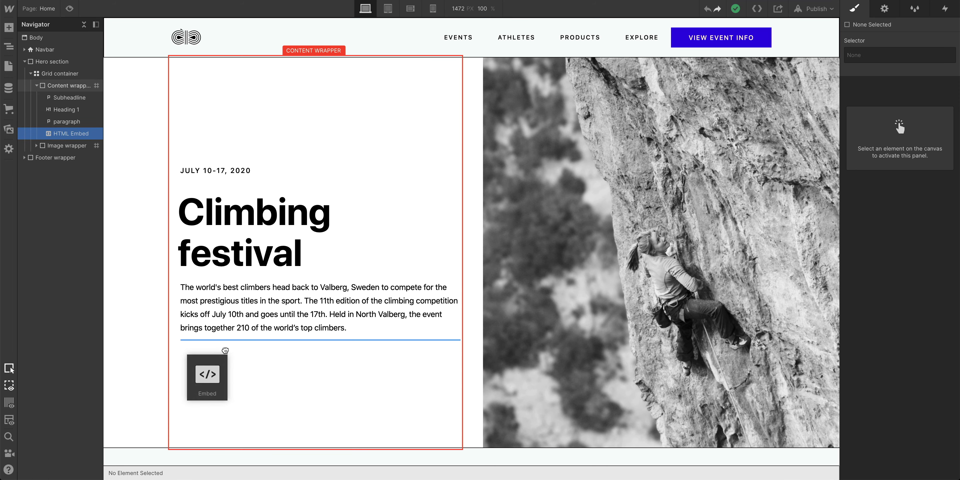
drag(225, 350, 226, 353)
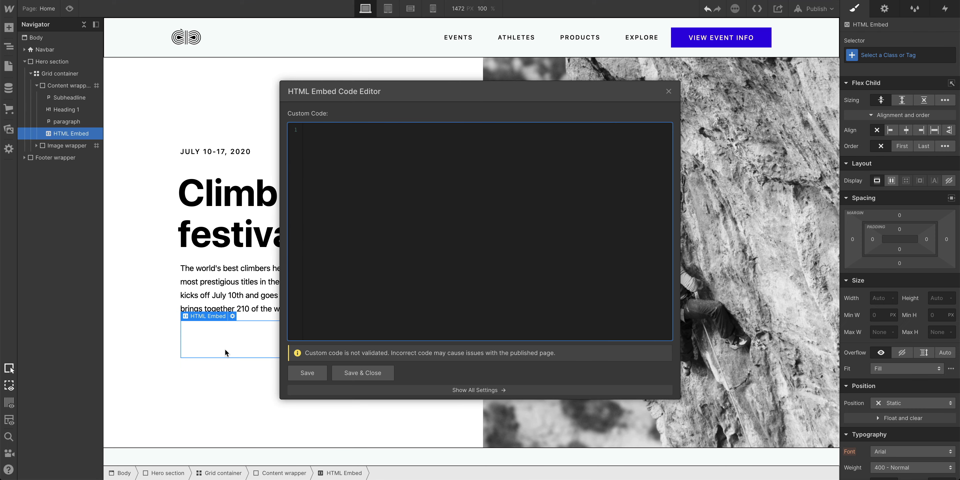
key(super+v)
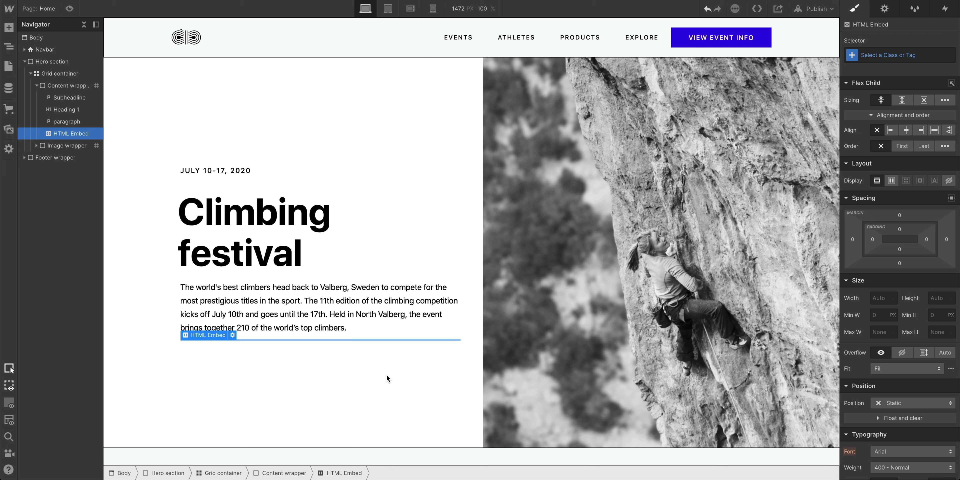
- Publish to the webflow.io domain and open the live site showing Share, Tweet and Pin buttons
click(832, 14)
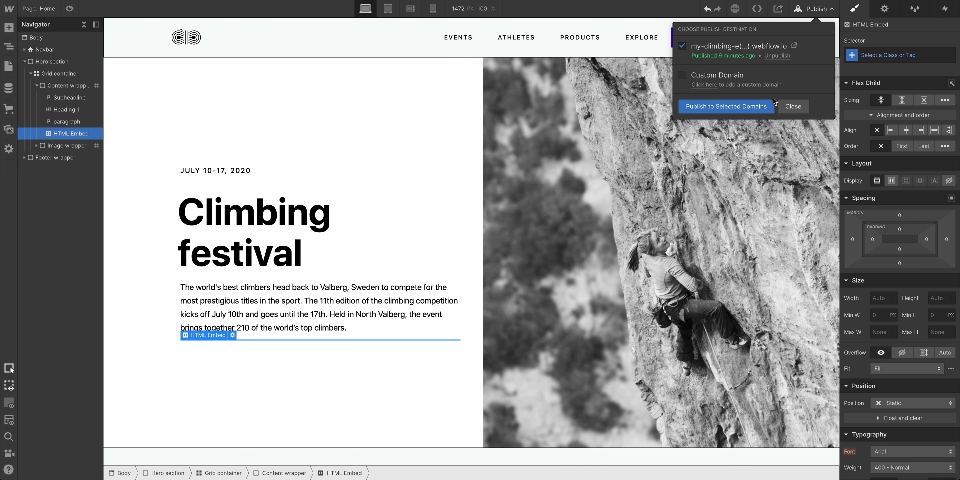
click(771, 106)
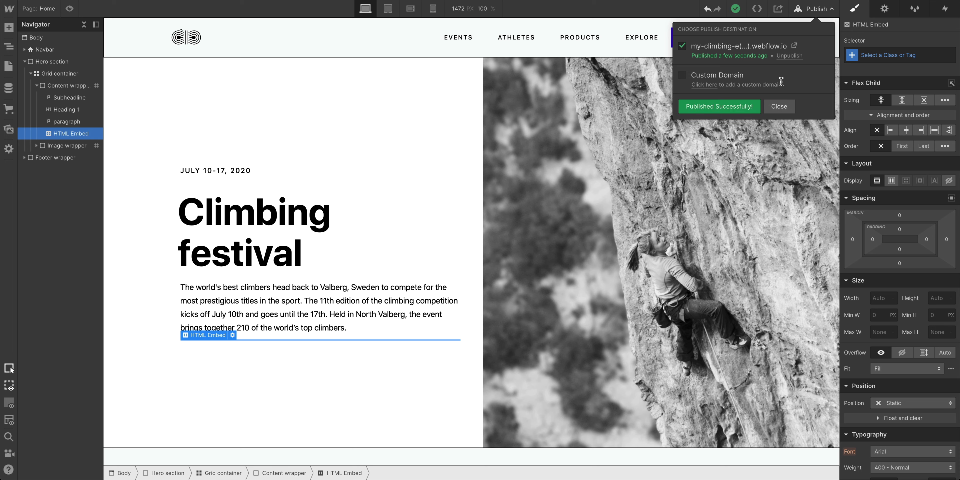
click(794, 46)
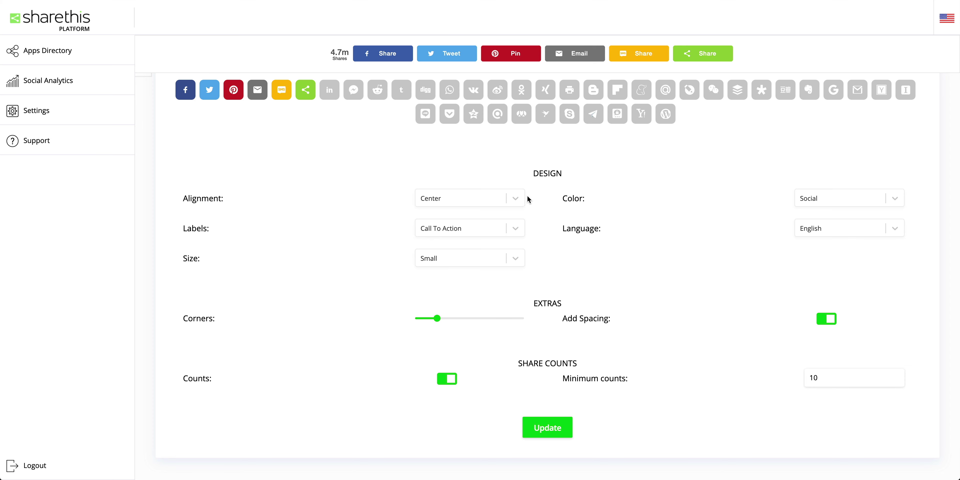
- Set the inline buttons to Left alignment and White colour, update, and reload the live page
click(523, 198)
click(506, 224)
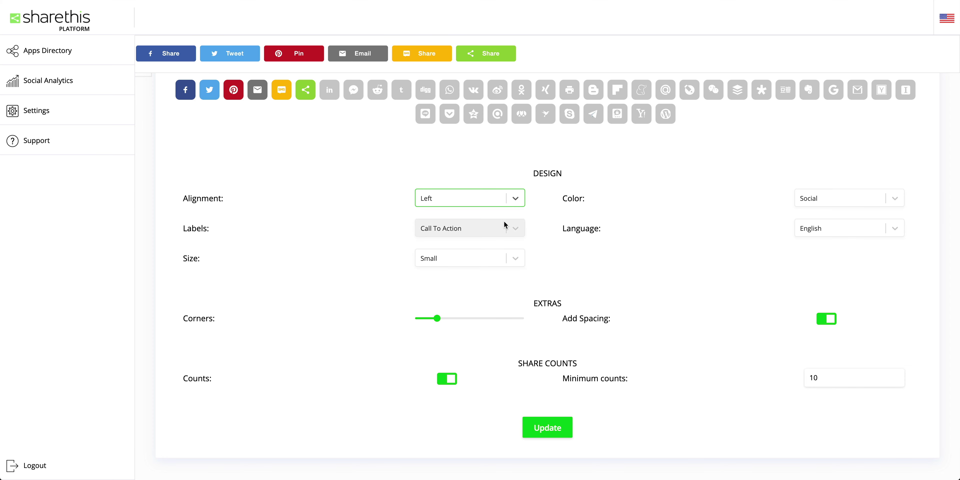
click(885, 204)
click(871, 241)
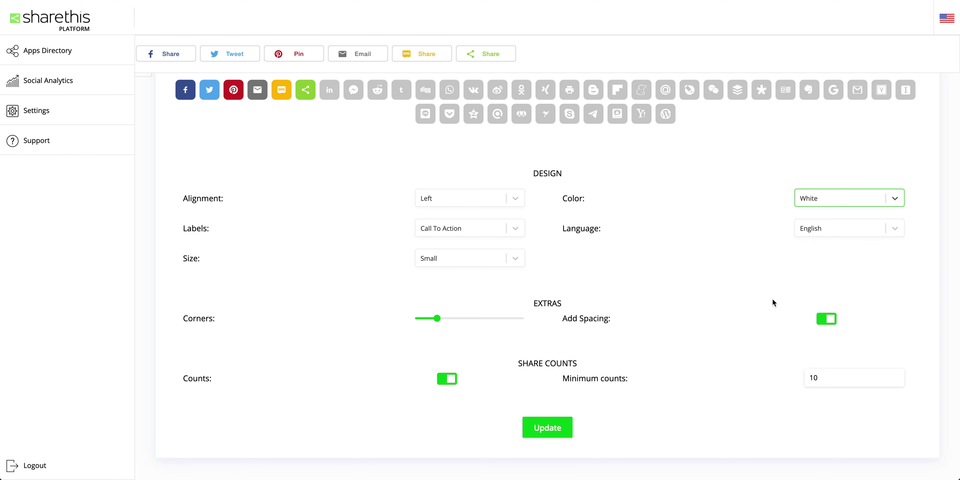
click(567, 434)
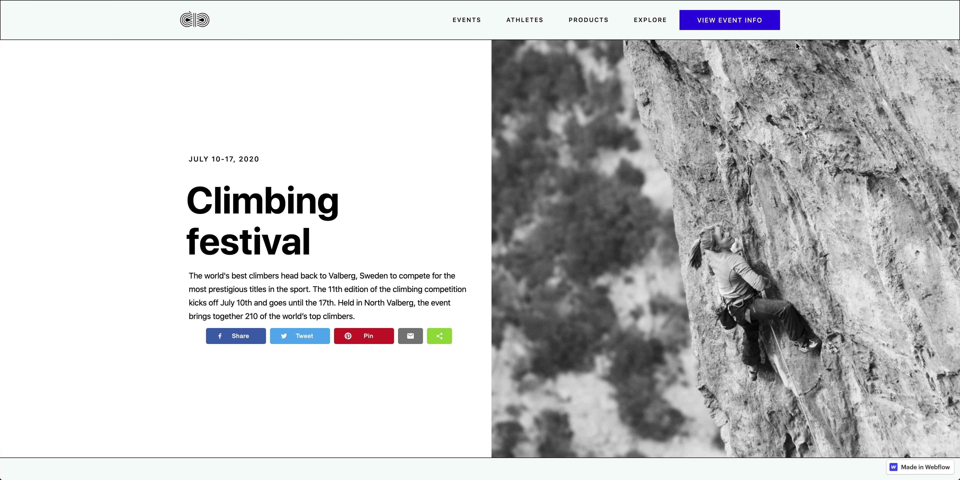
key(ctrl+r)
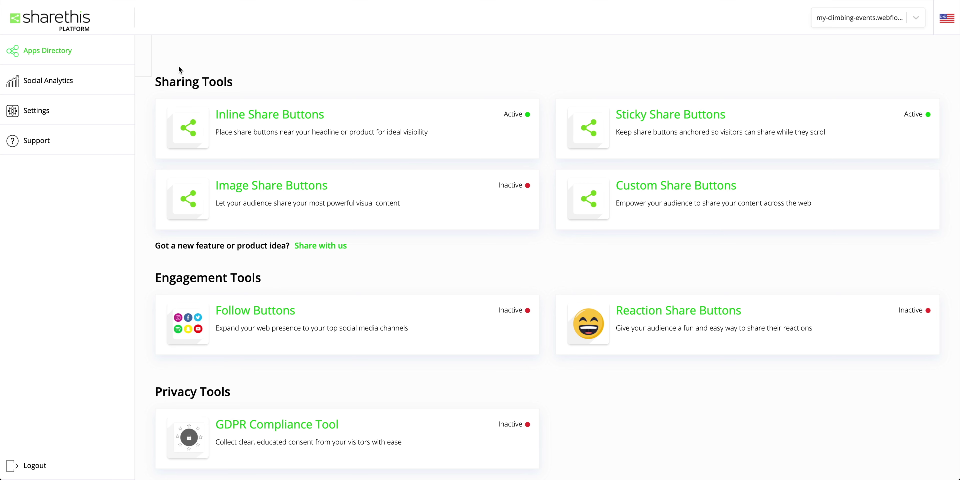
- Open Social Analytics and step the date range through Previous Day, Last 7 Days, then Last 30 Days
click(126, 85)
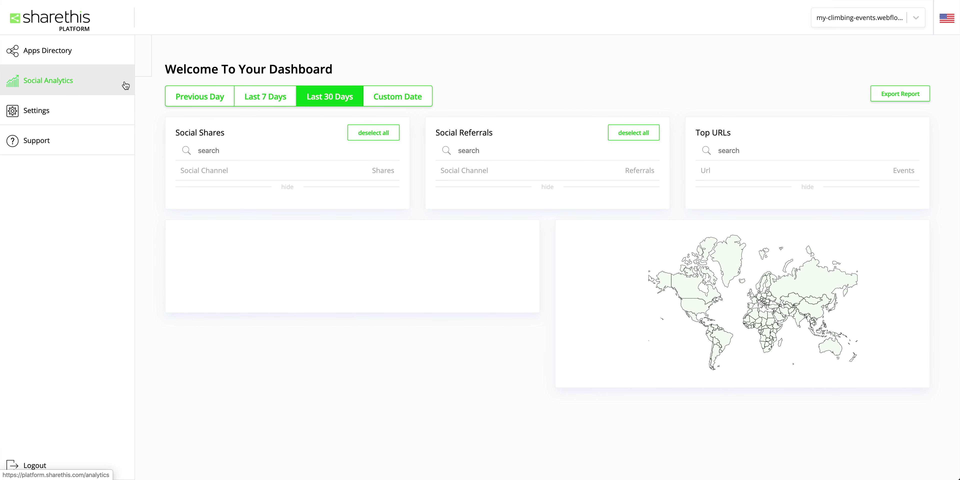
click(211, 95)
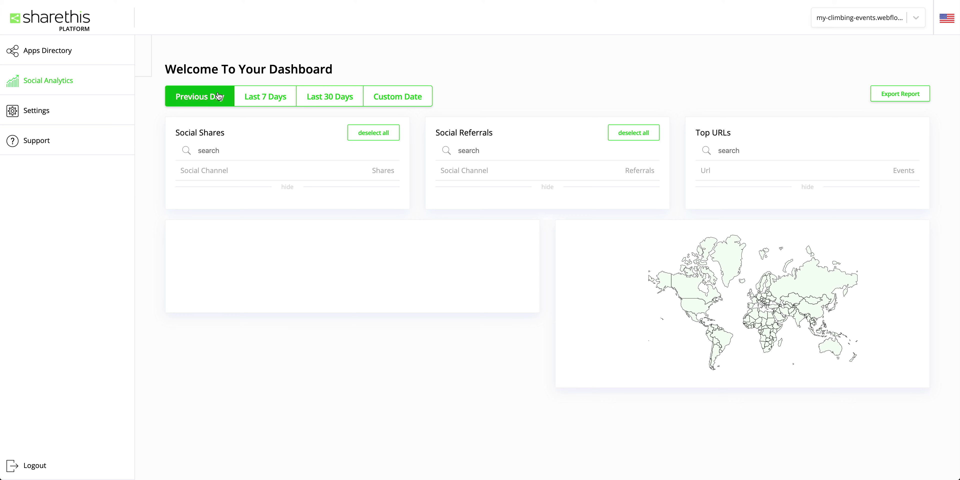
click(241, 102)
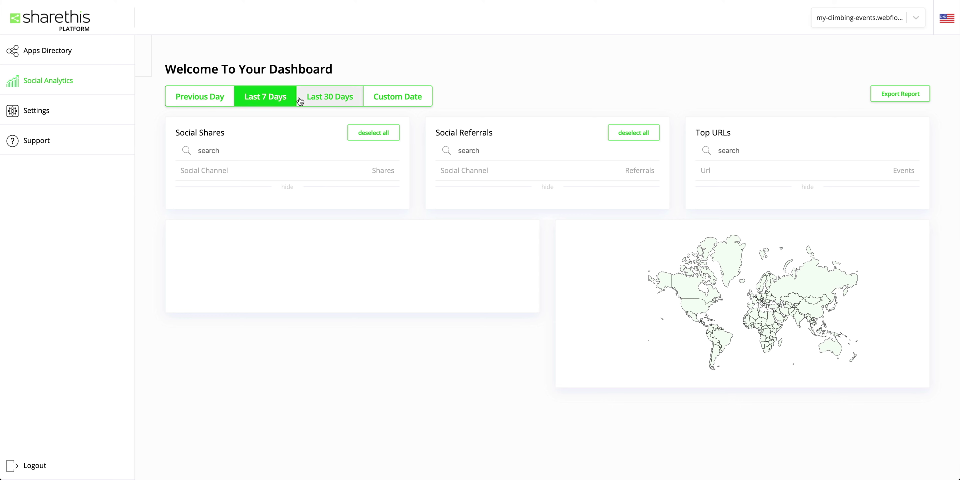
click(309, 98)
- Paste the ShareThis script into Head Code and drag an Embed element below the hero paragraph
text(c)
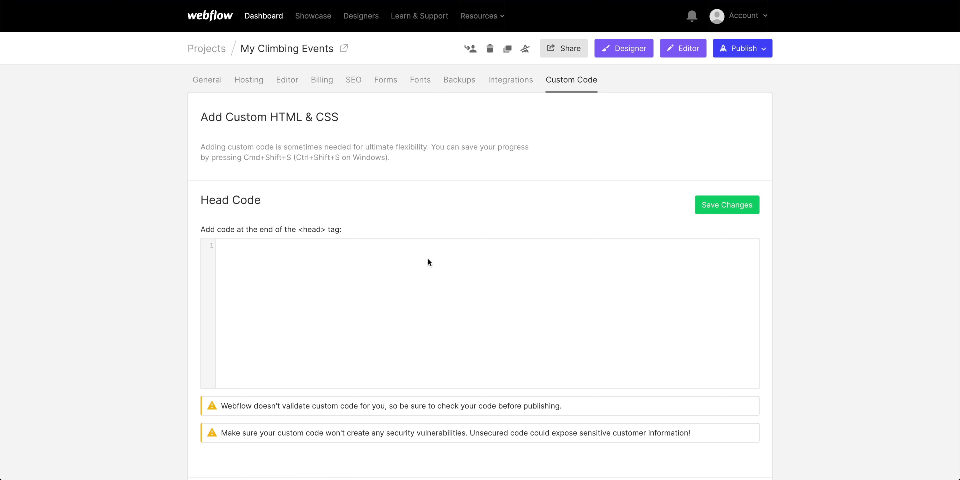
key(ctrl+v)
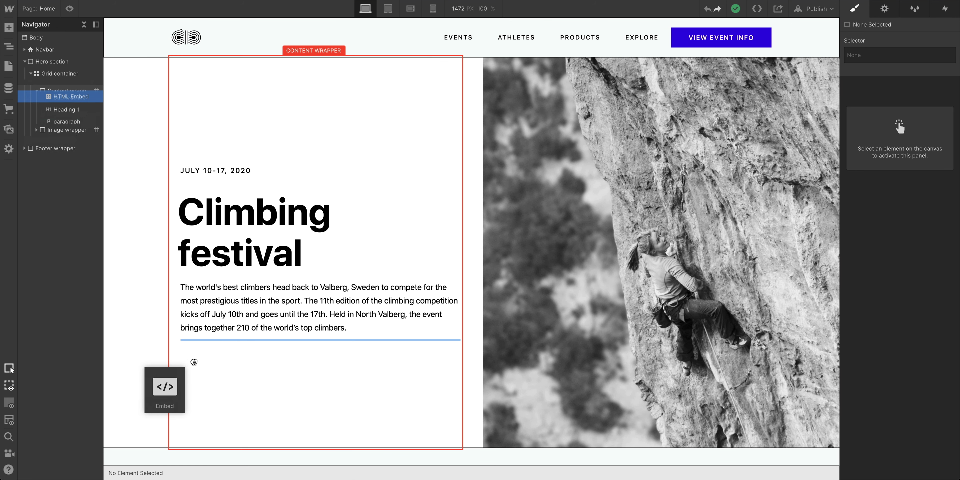
drag(193, 360, 225, 352)
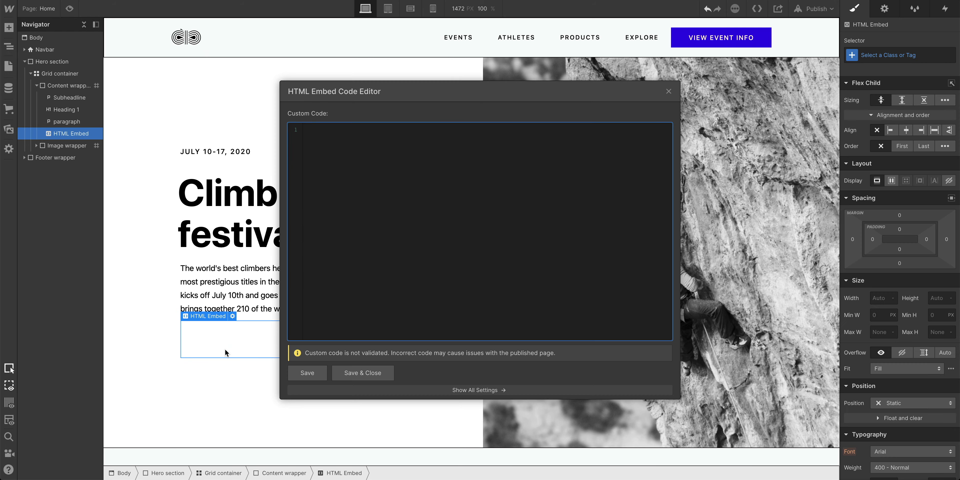